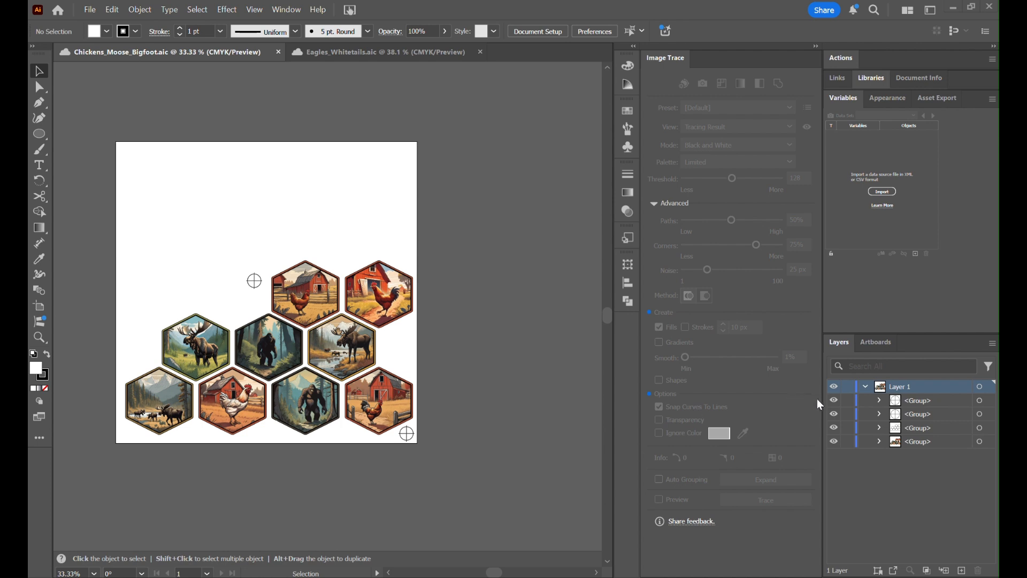
- Examine what each group in Layer 1 contains by hiding and restoring the registration marks, the hexagon artwork and the cut outlines
click(834, 401)
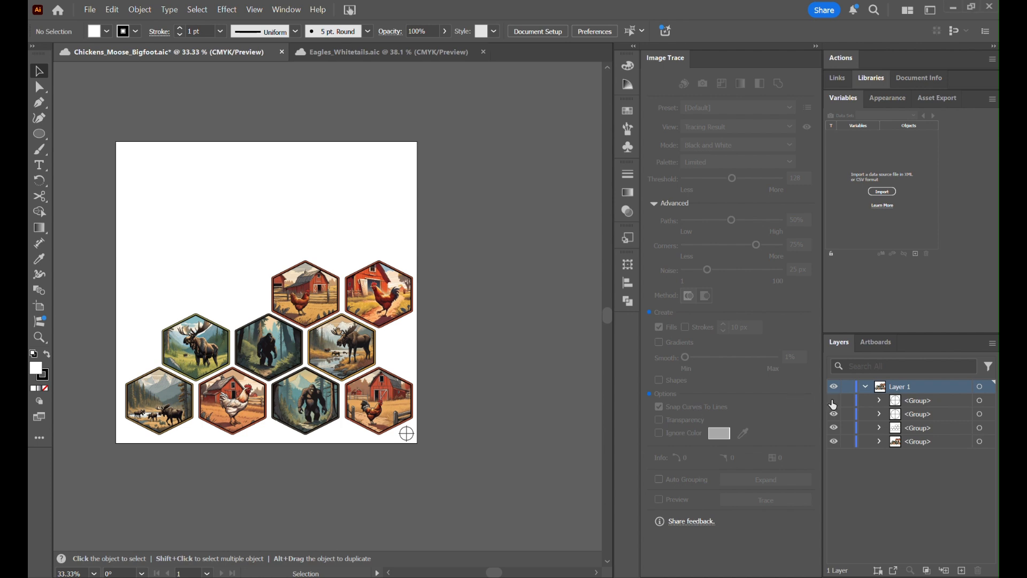
click(834, 401)
click(834, 414)
click(834, 414)
click(834, 442)
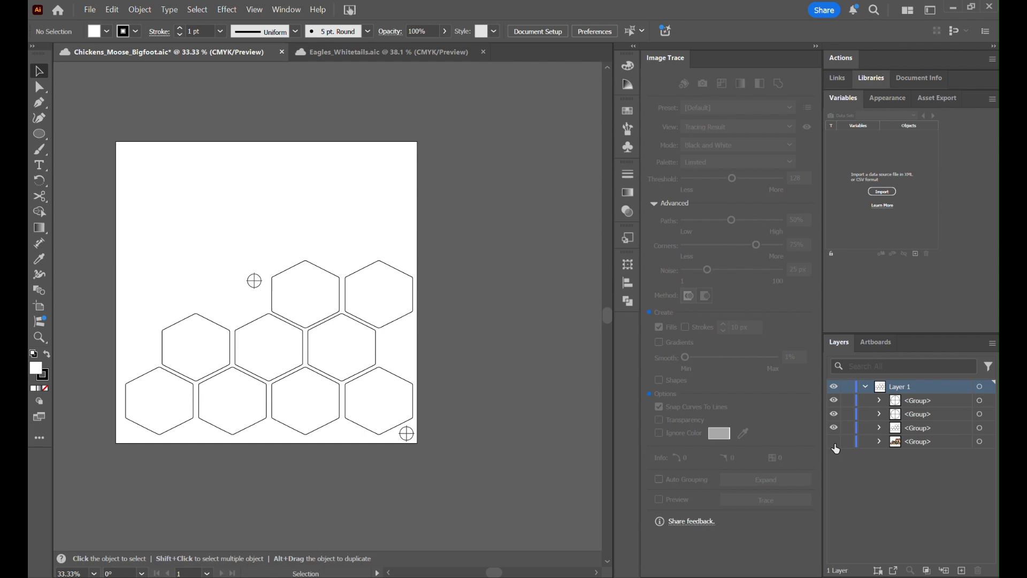
click(835, 443)
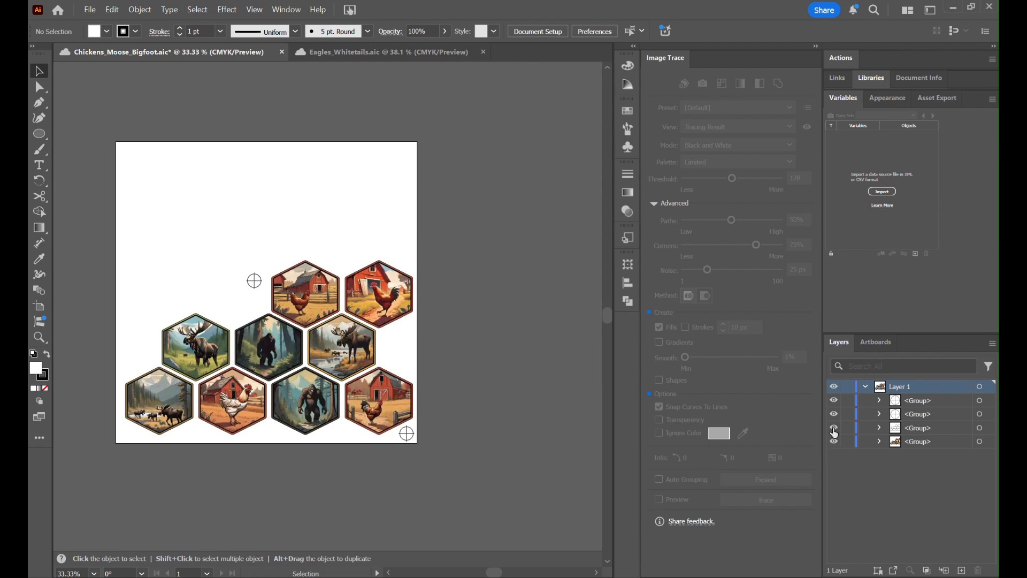
click(835, 429)
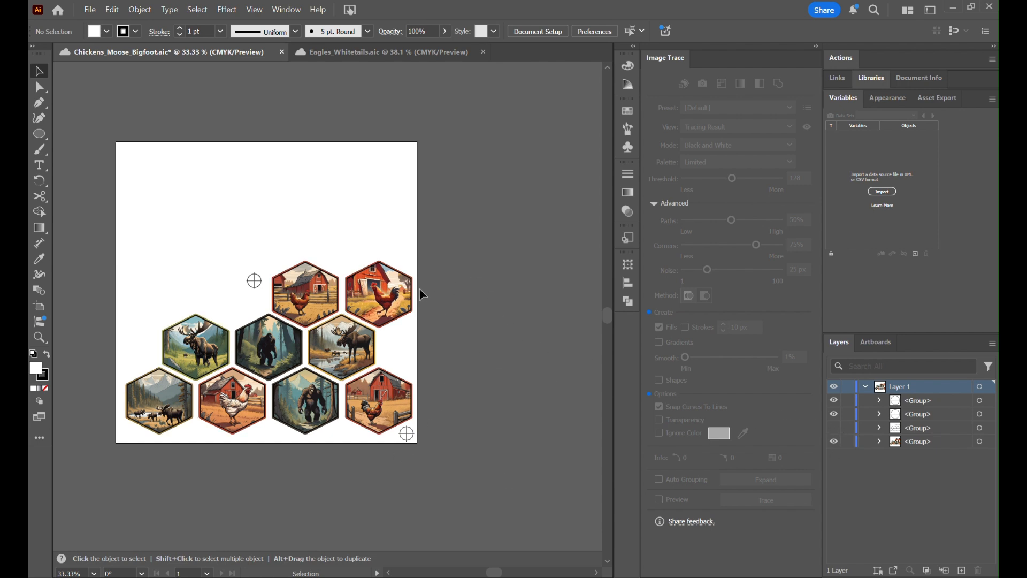
click(835, 428)
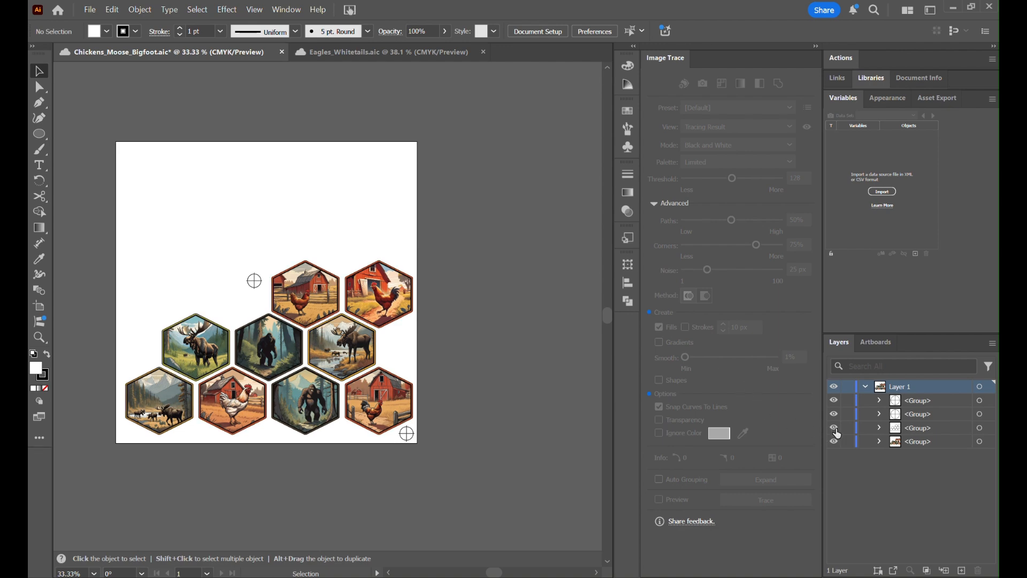
- Hide the hexagon cut outlines and set up a TIFF export named Chickens_Moose_Bigfoot in Downloads, cancelling without exporting
click(835, 429)
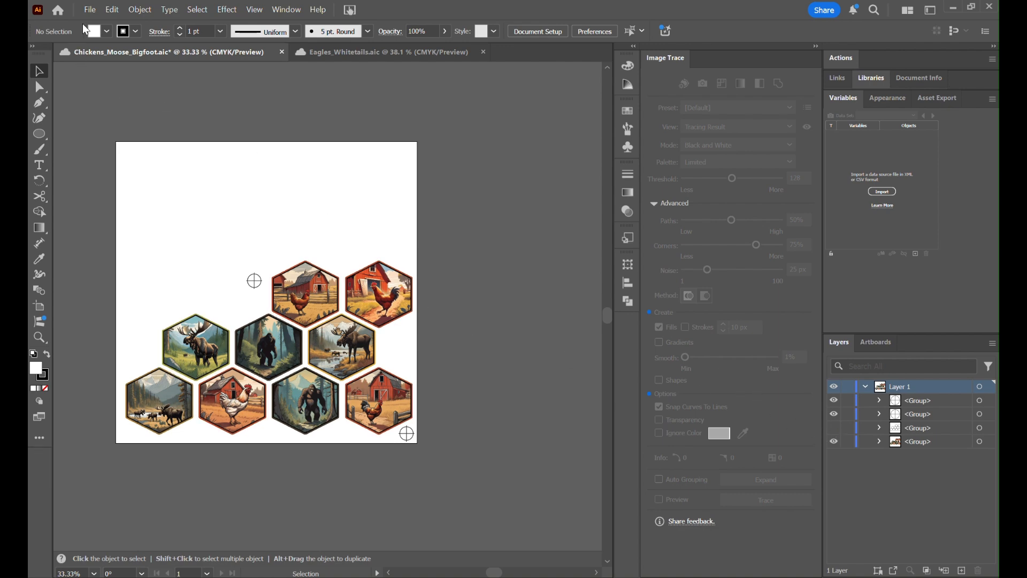
click(89, 11)
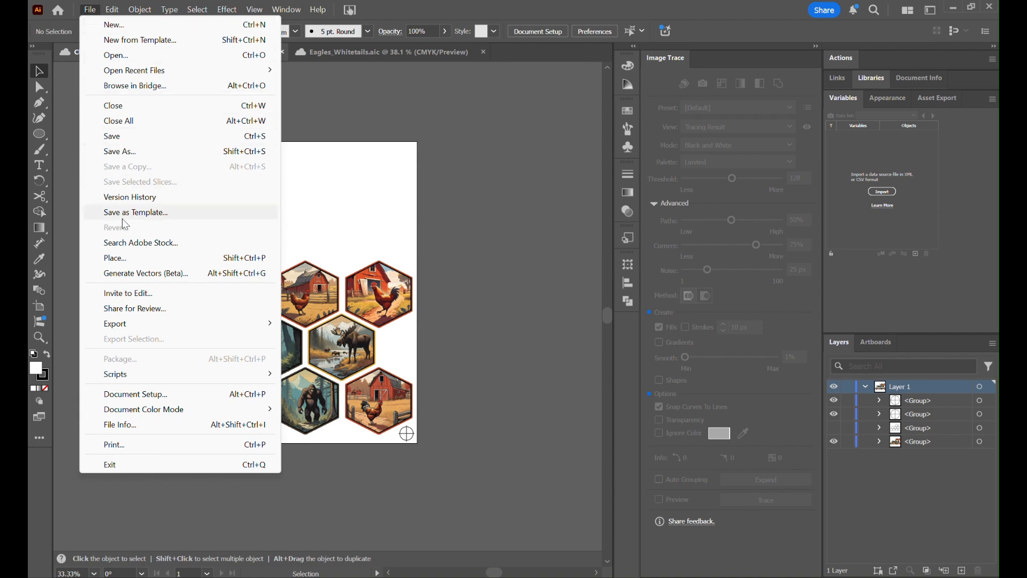
mouse_move(156, 325)
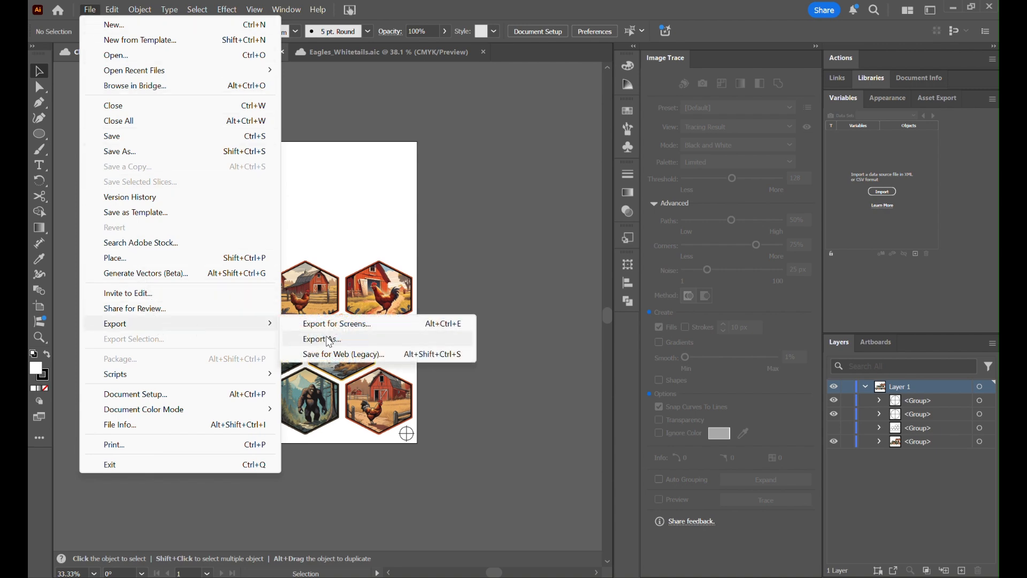
click(323, 339)
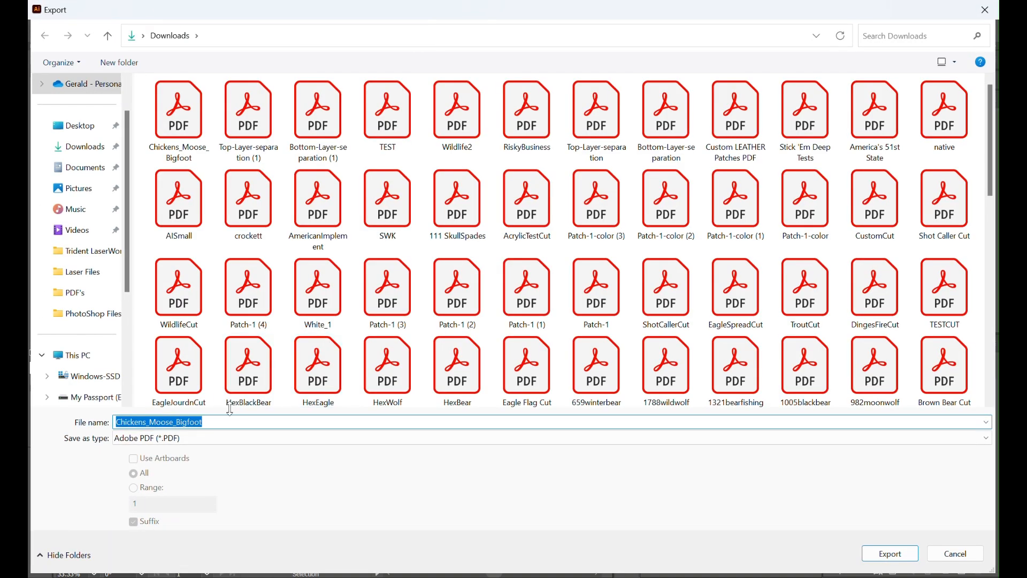
click(176, 439)
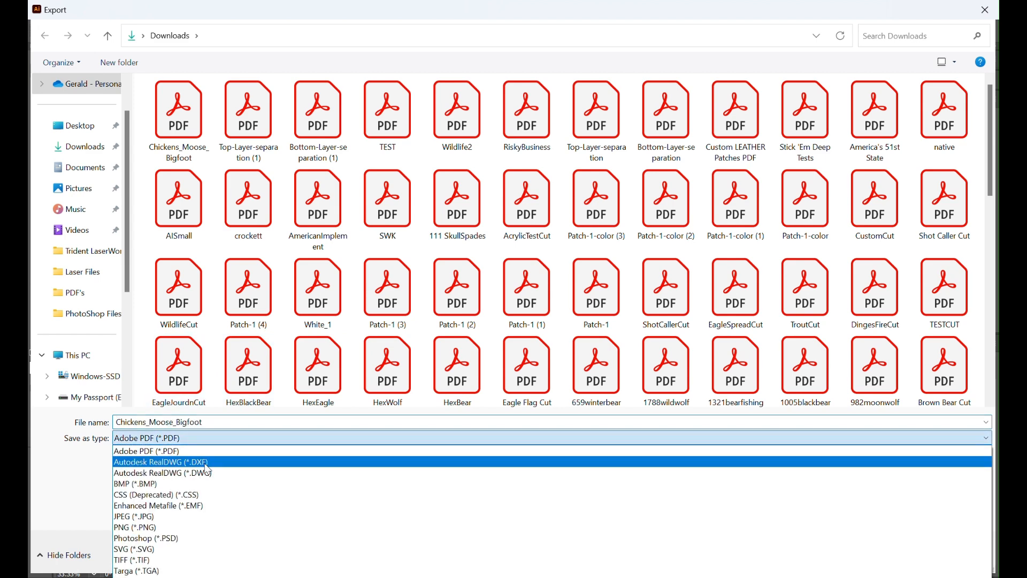
click(184, 563)
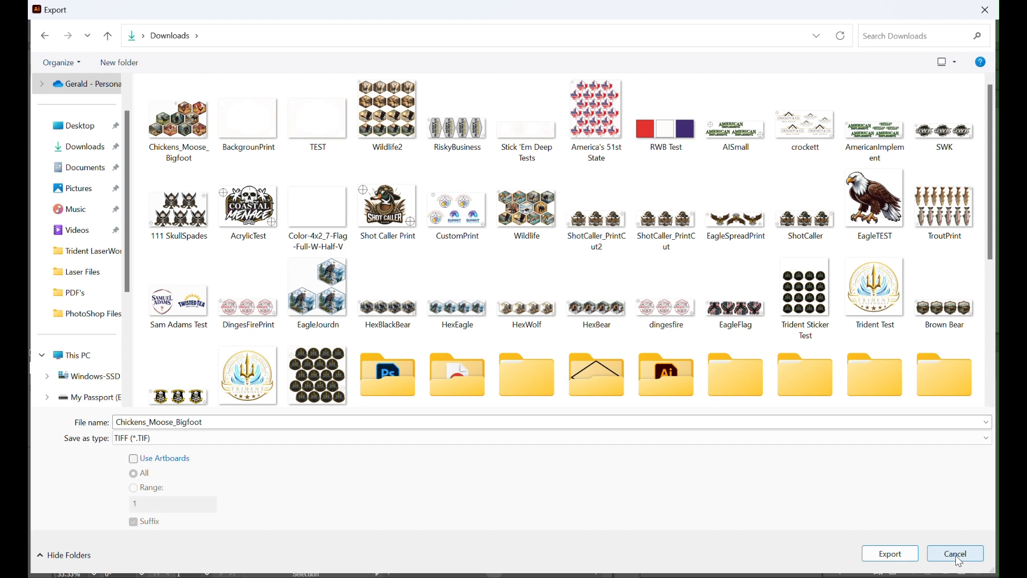
click(536, 443)
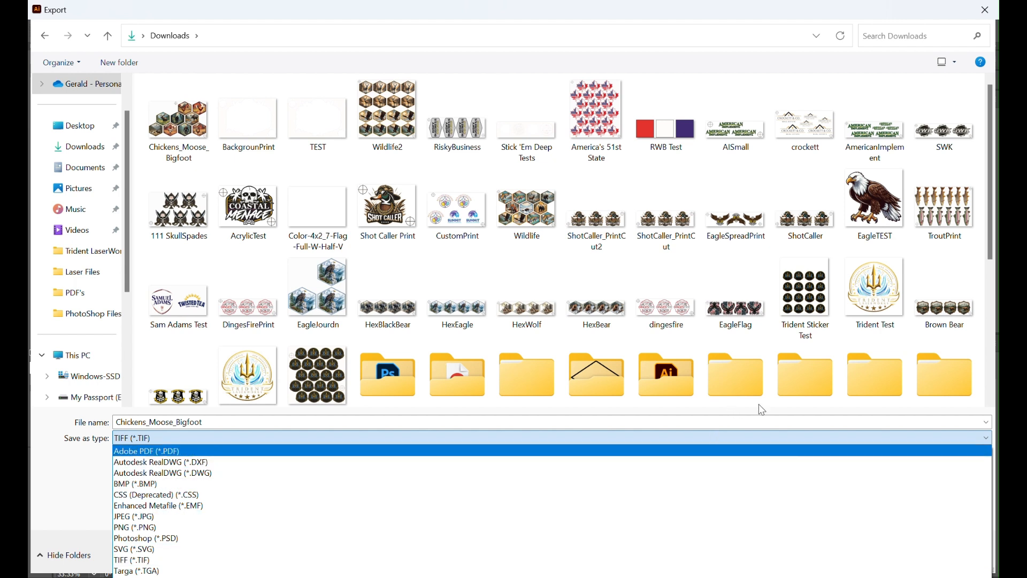
click(724, 13)
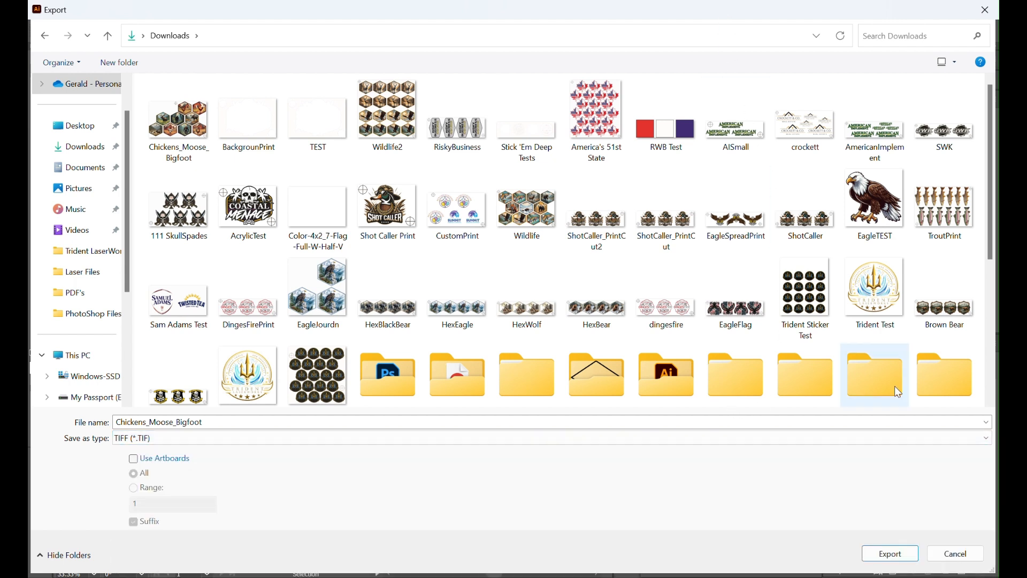
click(951, 559)
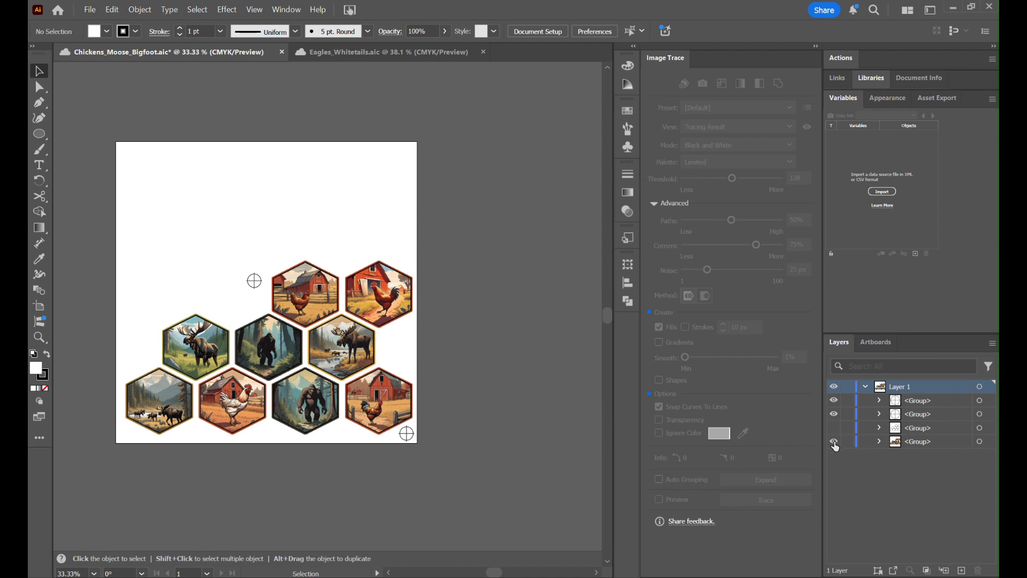
- Show only the hexagon cut outlines and registration marks and open an Adobe PDF export of Chickens_Moose_Bigfoot, cancelling without exporting
click(834, 442)
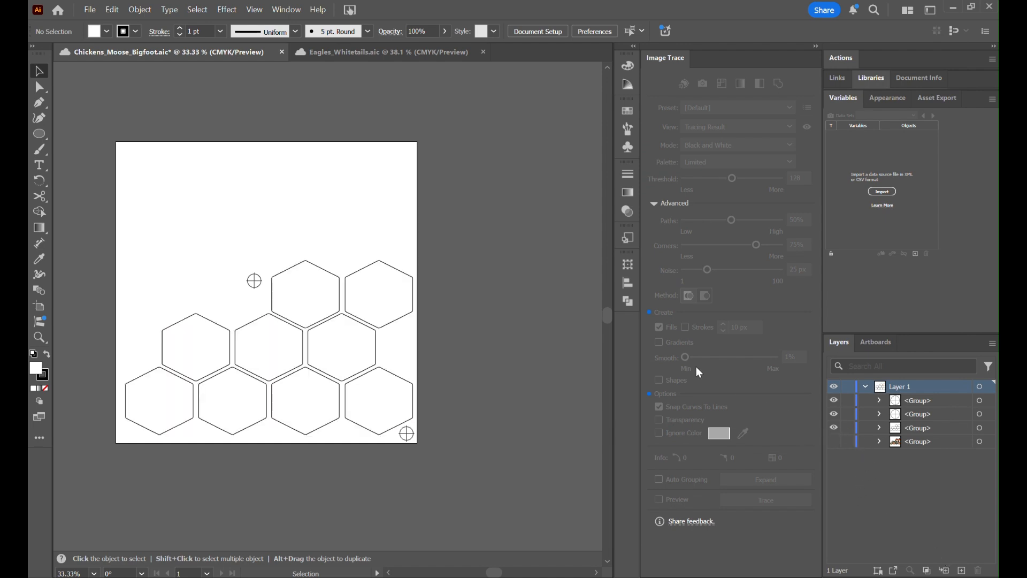
click(90, 11)
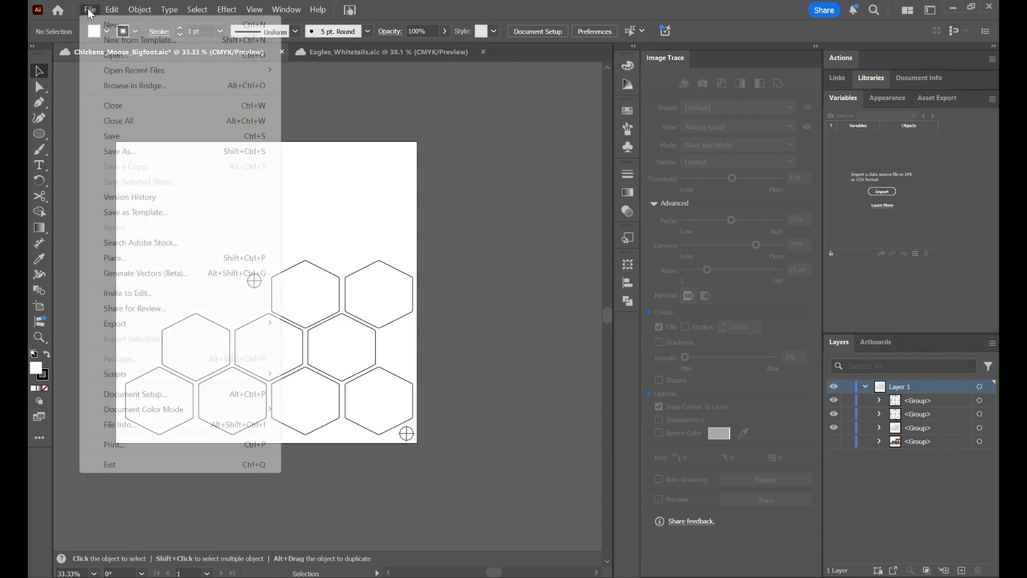
mouse_move(156, 325)
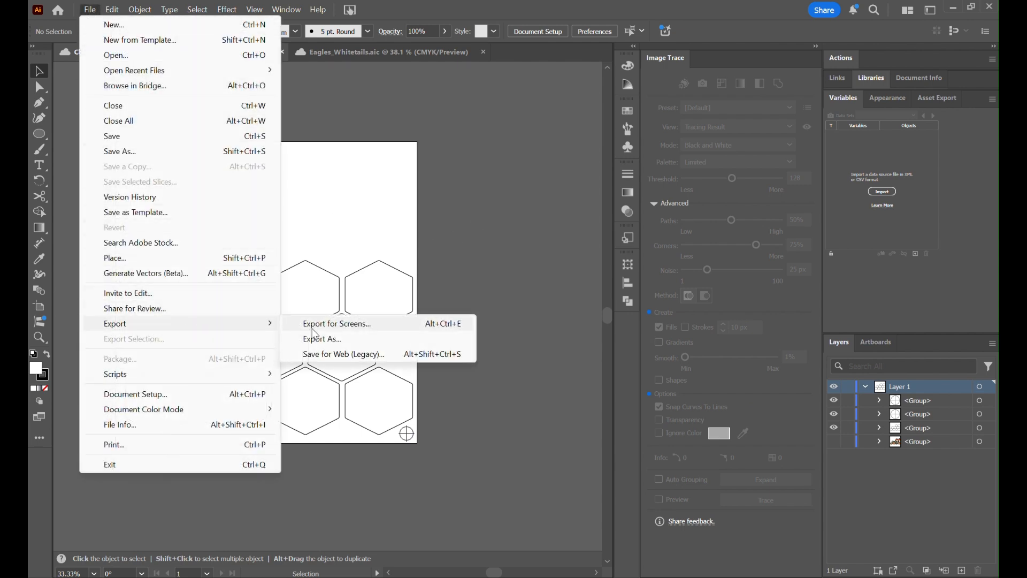
click(316, 335)
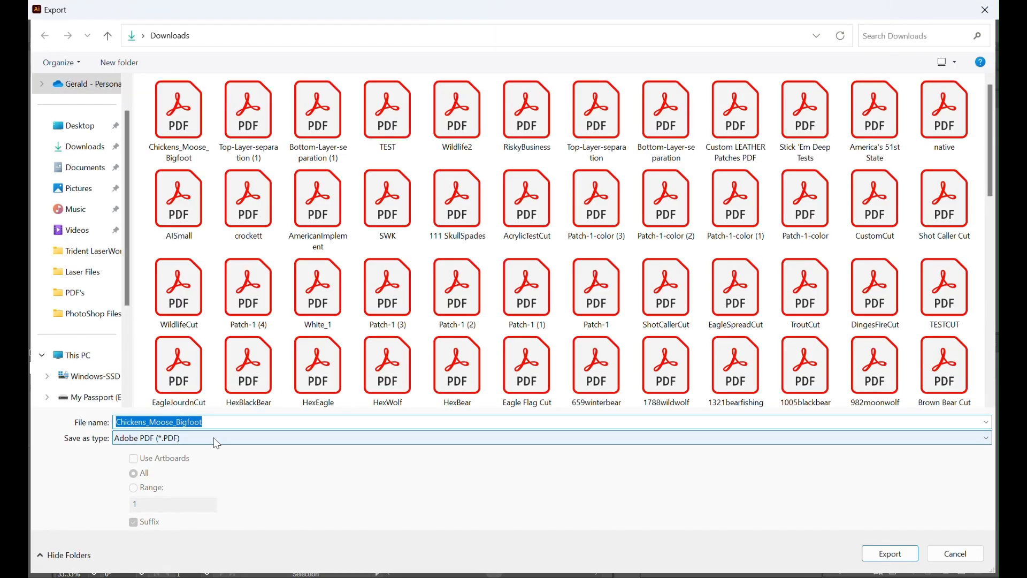
click(956, 554)
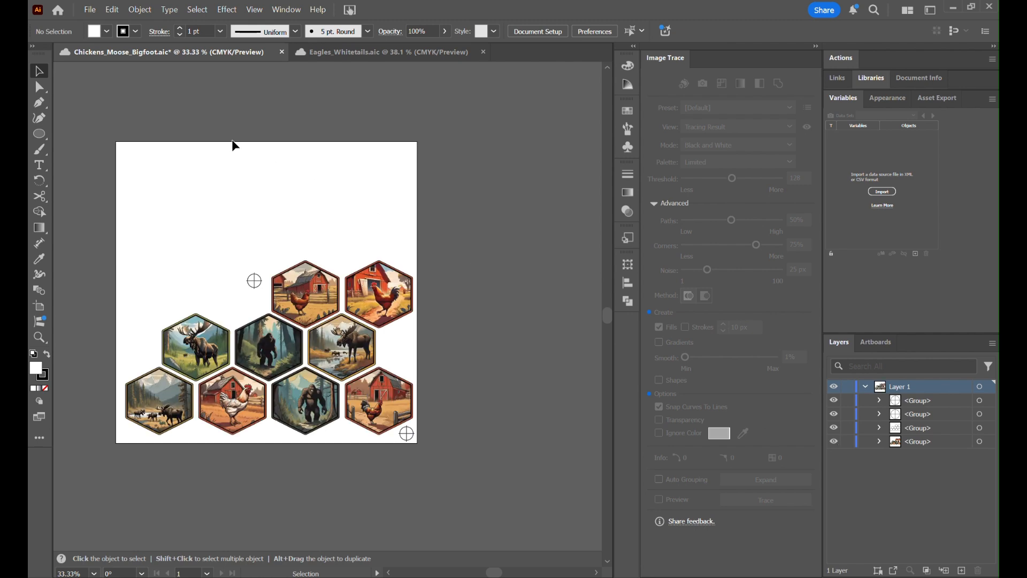
- Save the Chickens_Moose_Bigfoot document with all groups visible
click(90, 10)
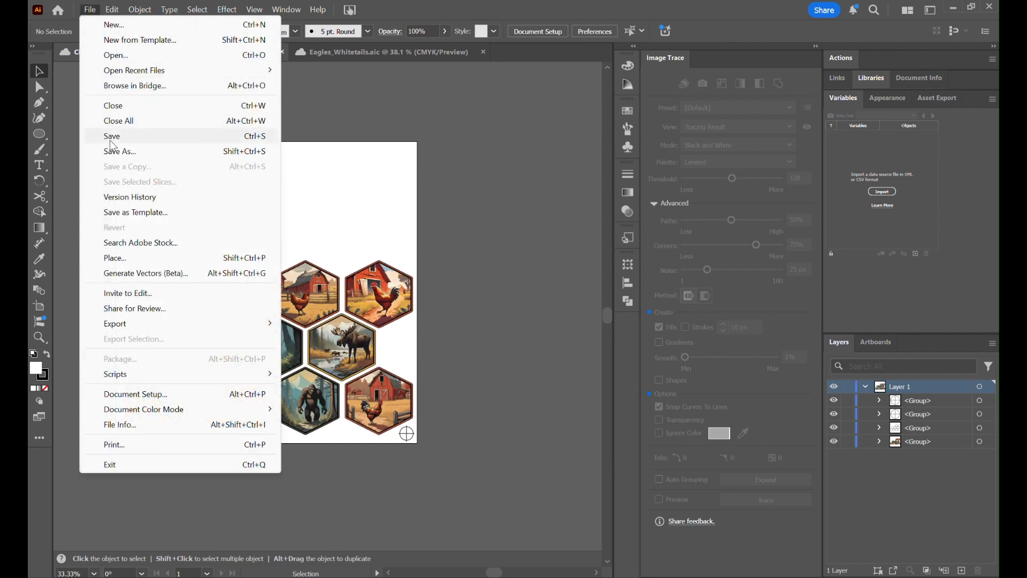
click(111, 139)
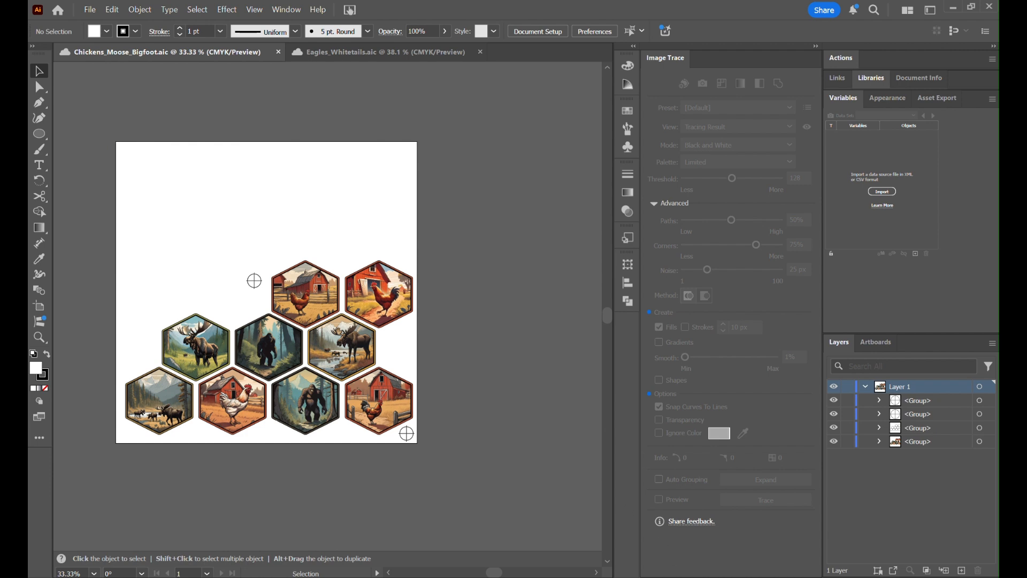
- Switch to PrintExp and import the Chickens_Moose_Bigfoot TIFF image from Downloads onto the print canvas
mouse_move(735, 577)
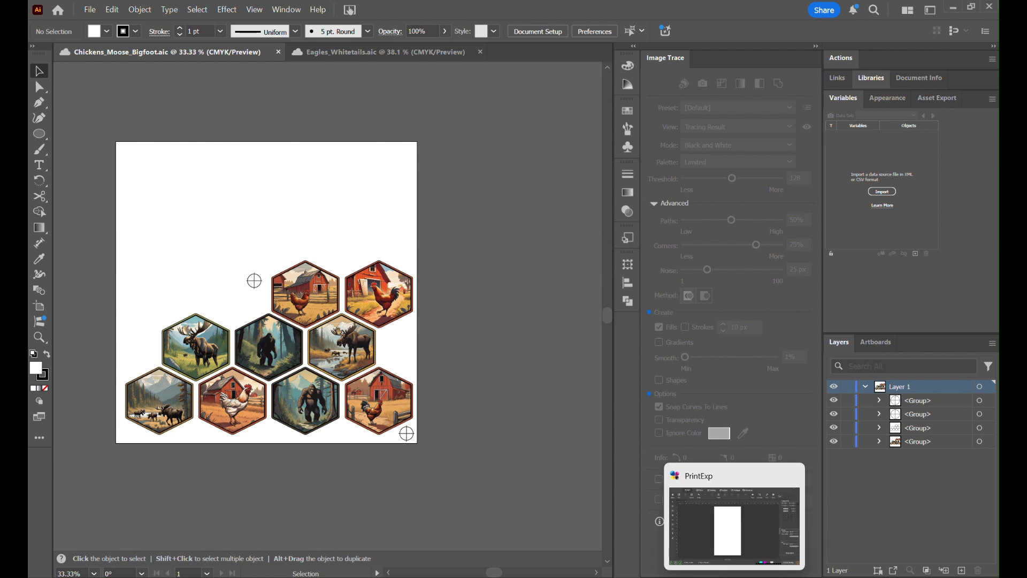
click(734, 577)
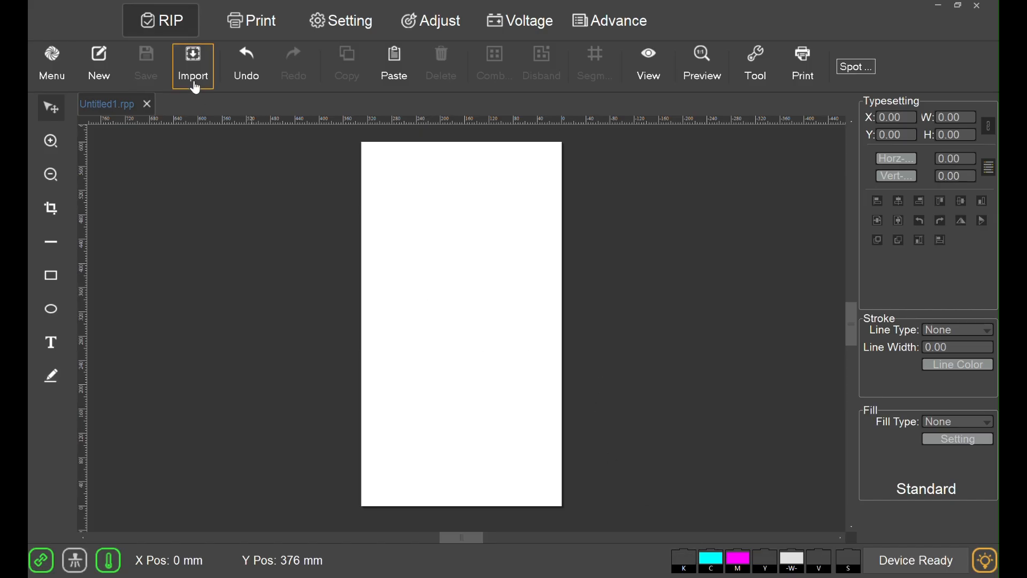
click(193, 63)
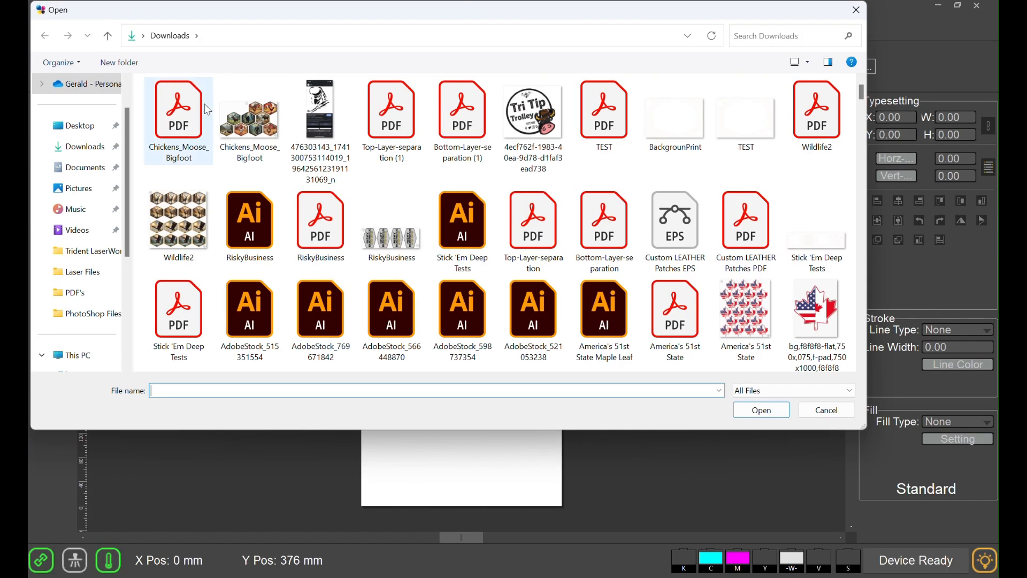
double_click(237, 119)
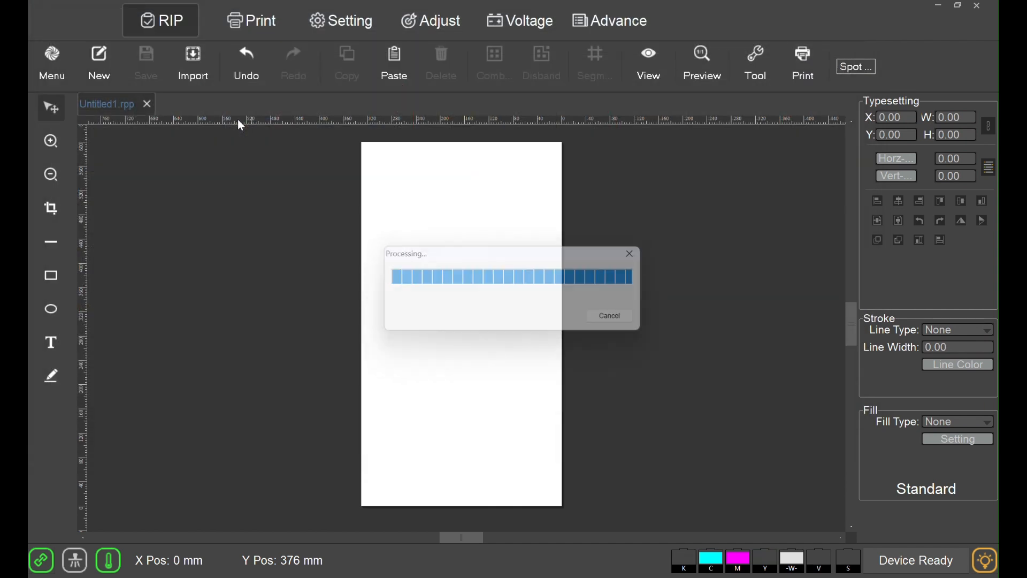
click(557, 332)
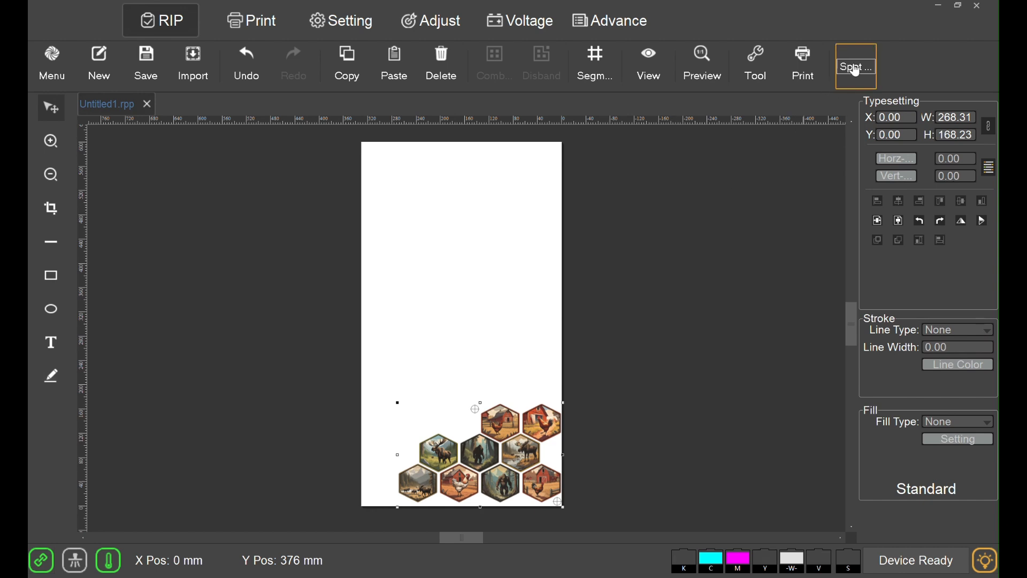
- Review the spot color settings and accept None as the data source for White, Spot and Gloss
click(858, 71)
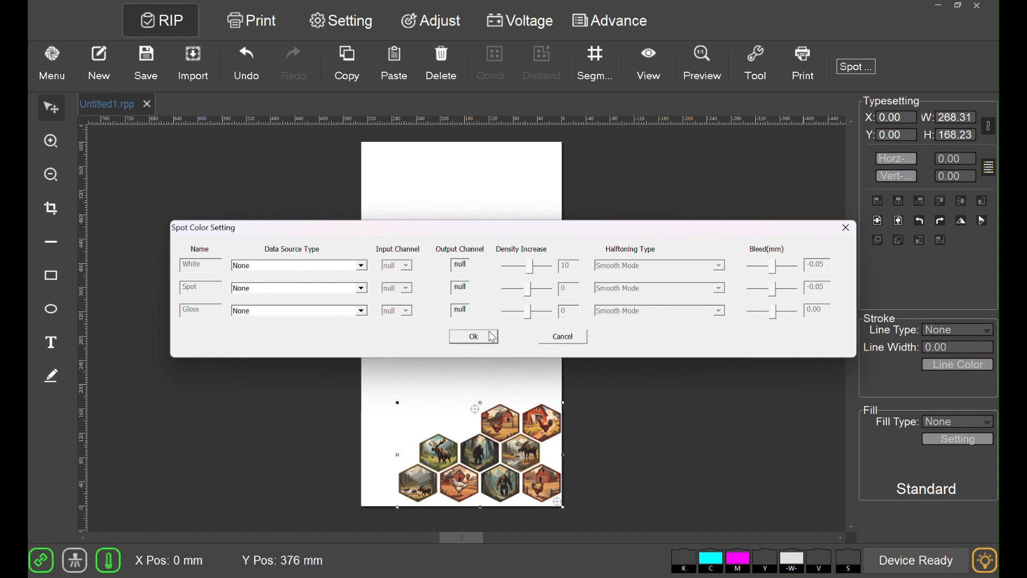
click(474, 337)
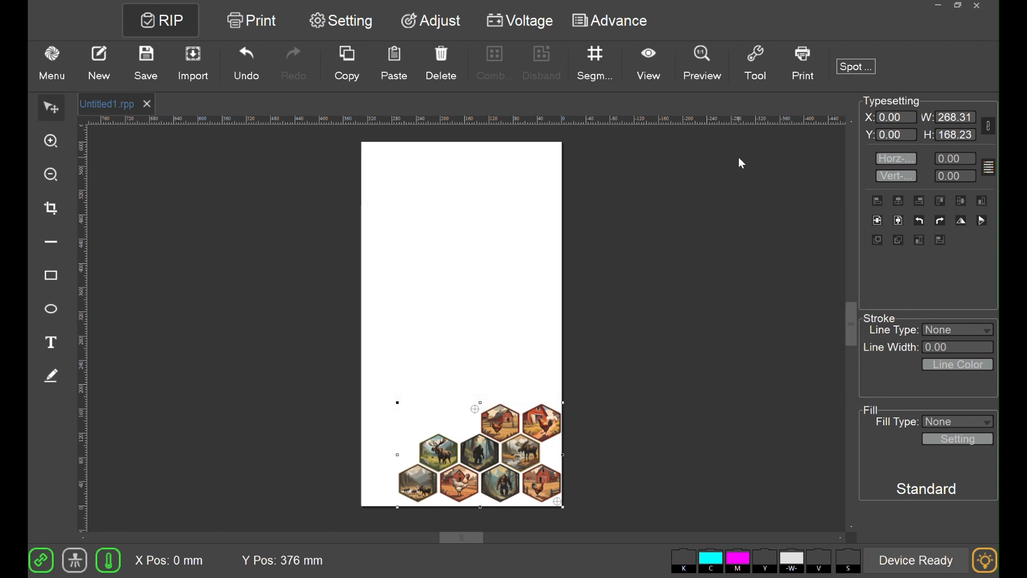
- Open the print setup for the imported artwork and set the printing programme to 720X2160_12pass_UV
click(813, 80)
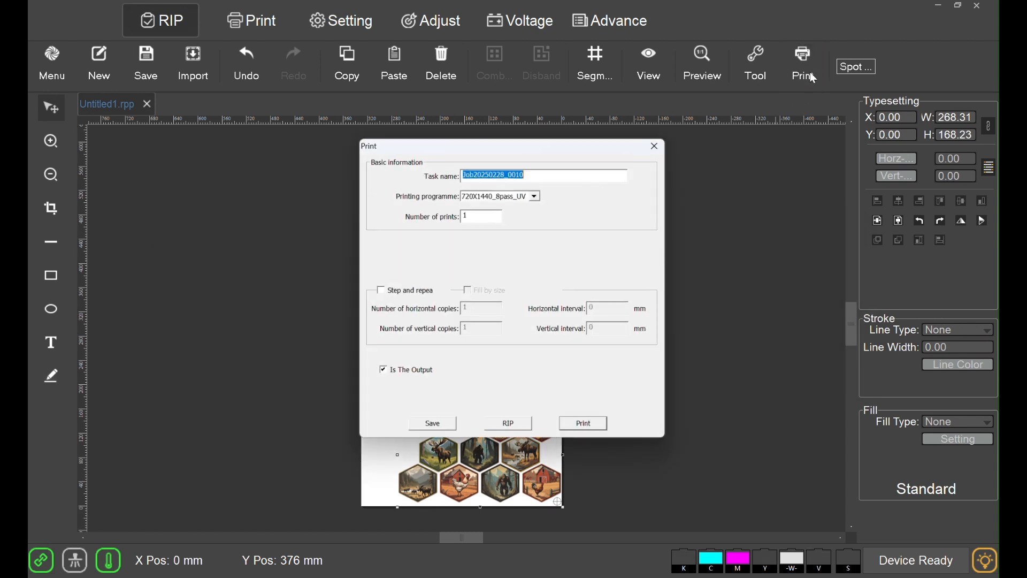
click(536, 195)
click(522, 218)
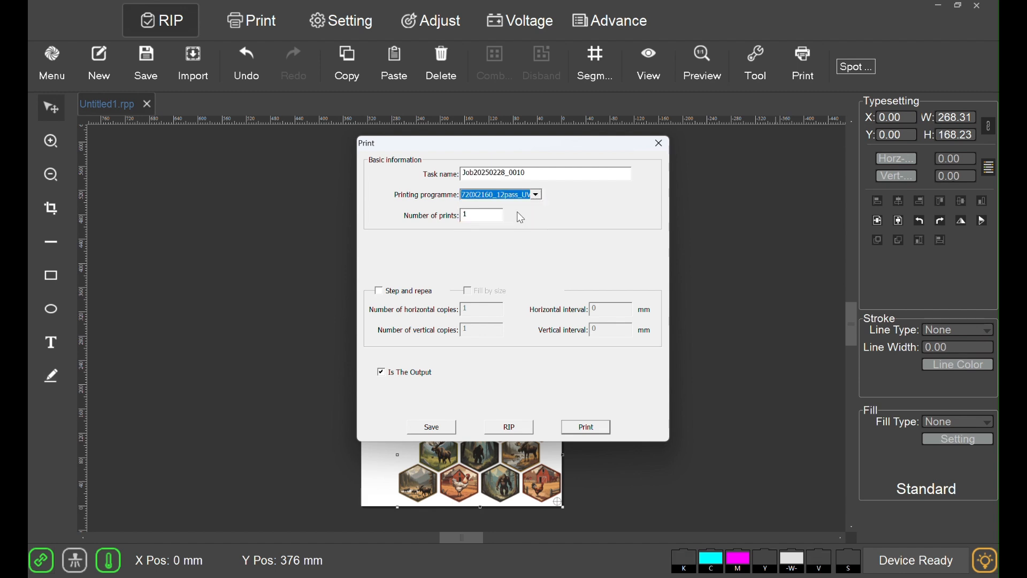